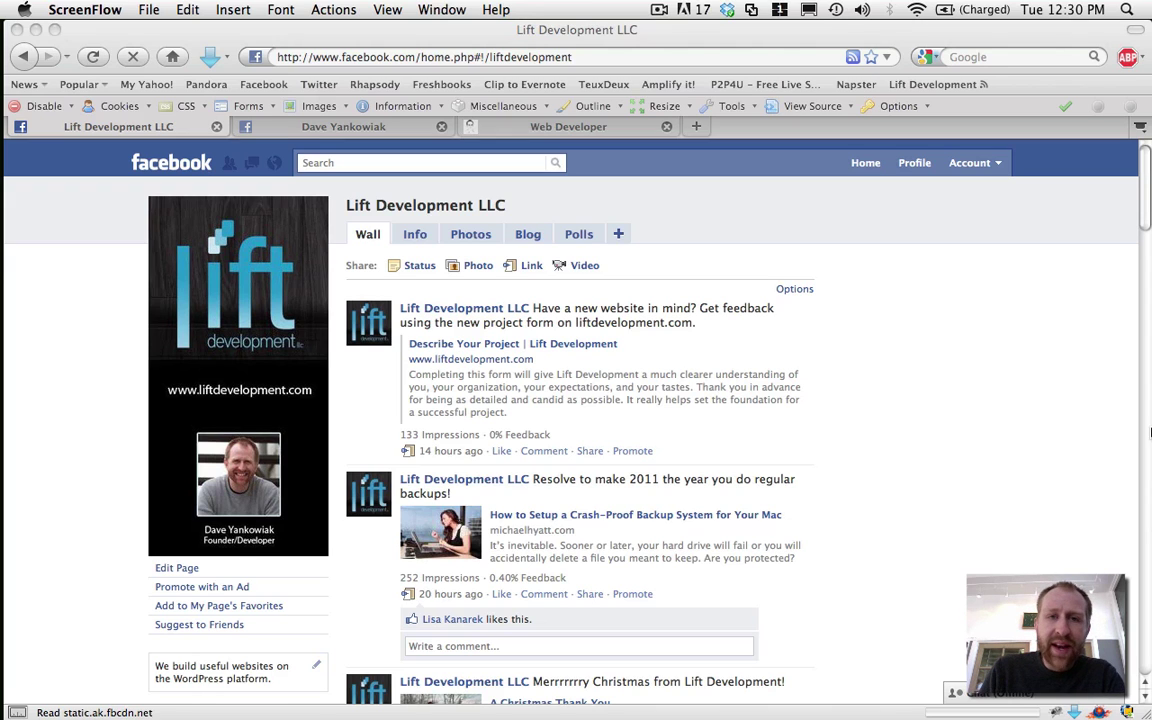
# - Bring Firefox forward on the Web Developer extension page and scroll through its Firefox and Chrome downloads
pyautogui.click(537, 125)
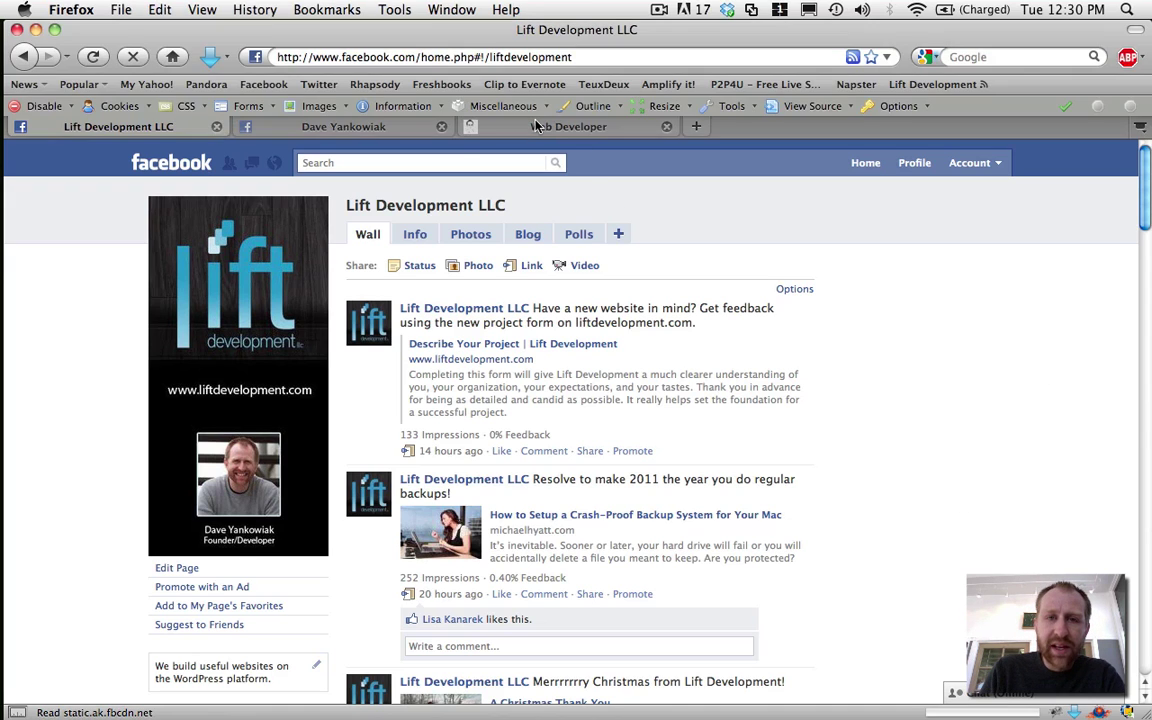
pyautogui.click(537, 125)
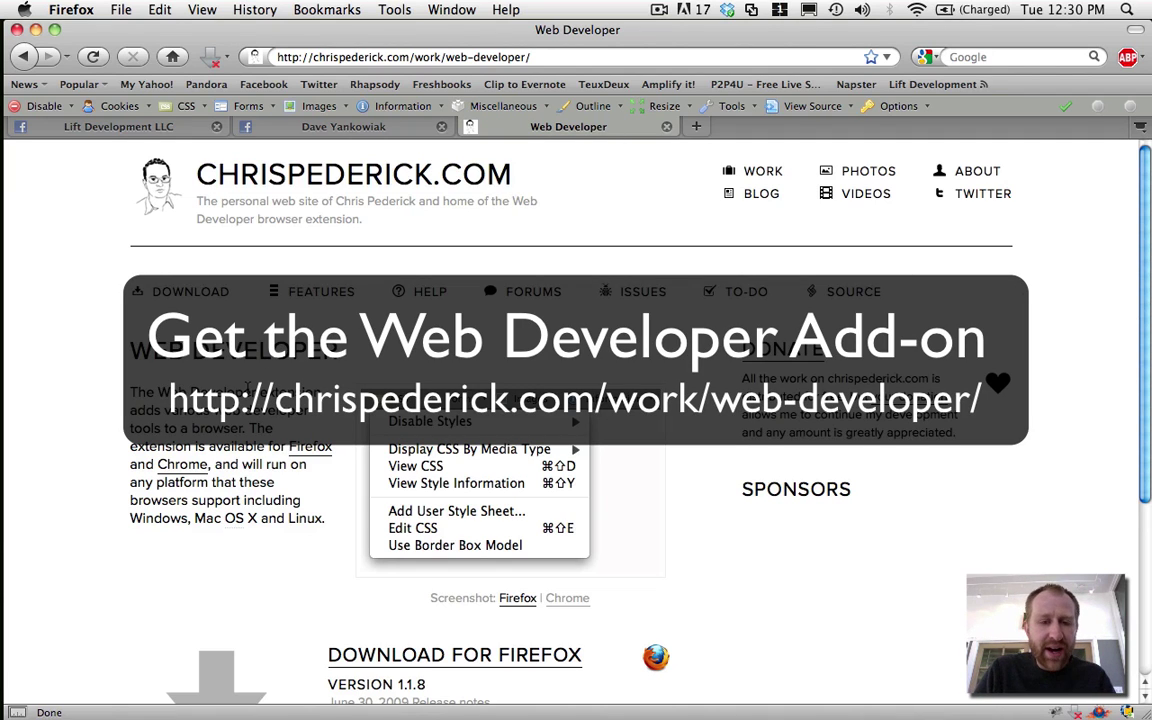
pyautogui.scroll(-4, 204, 427)
pyautogui.scroll(4, 204, 427)
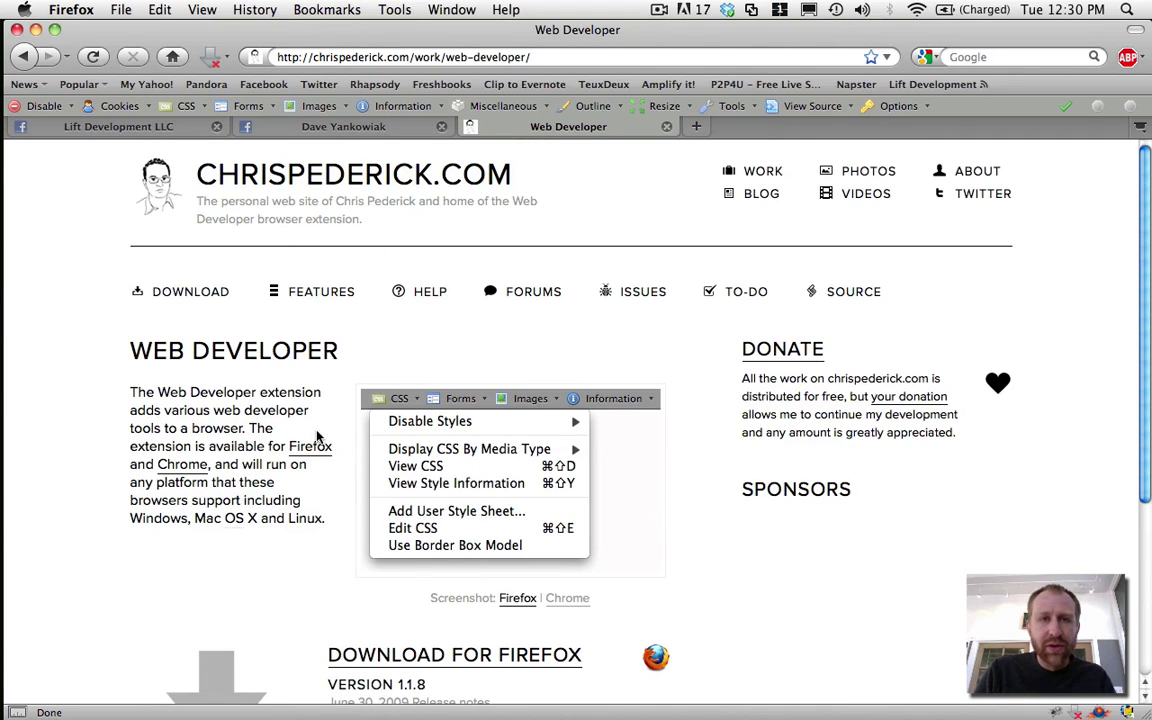
pyautogui.scroll(-2, 275, 466)
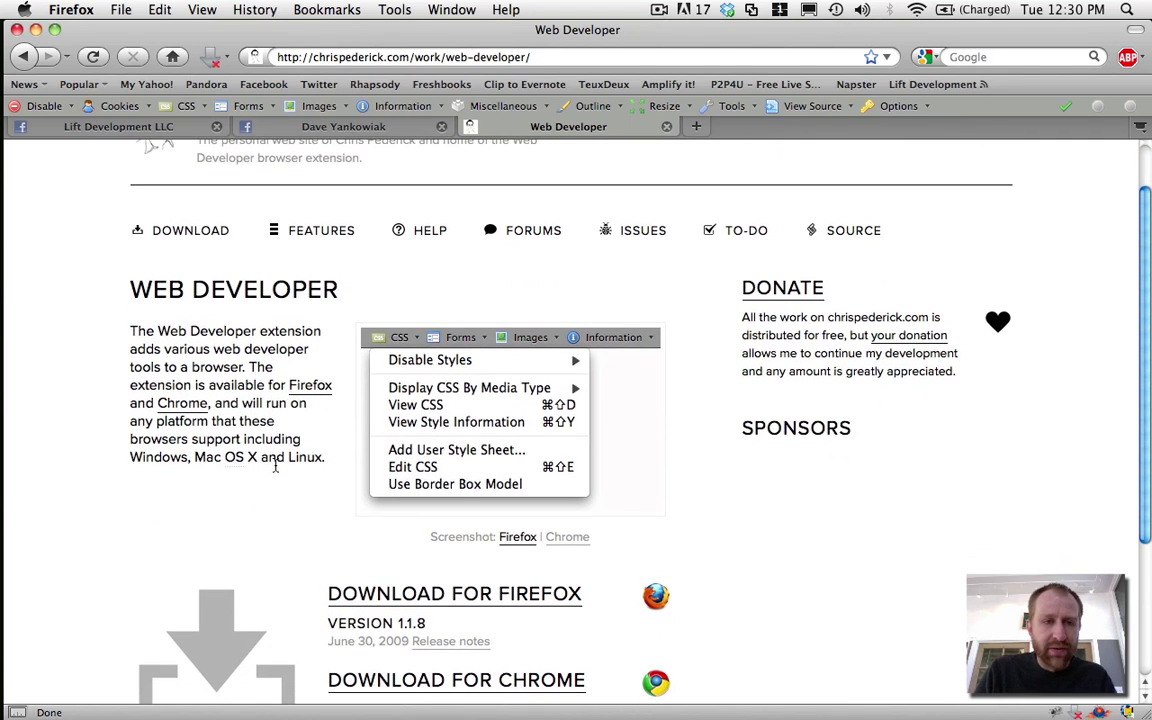
pyautogui.scroll(-5, 275, 466)
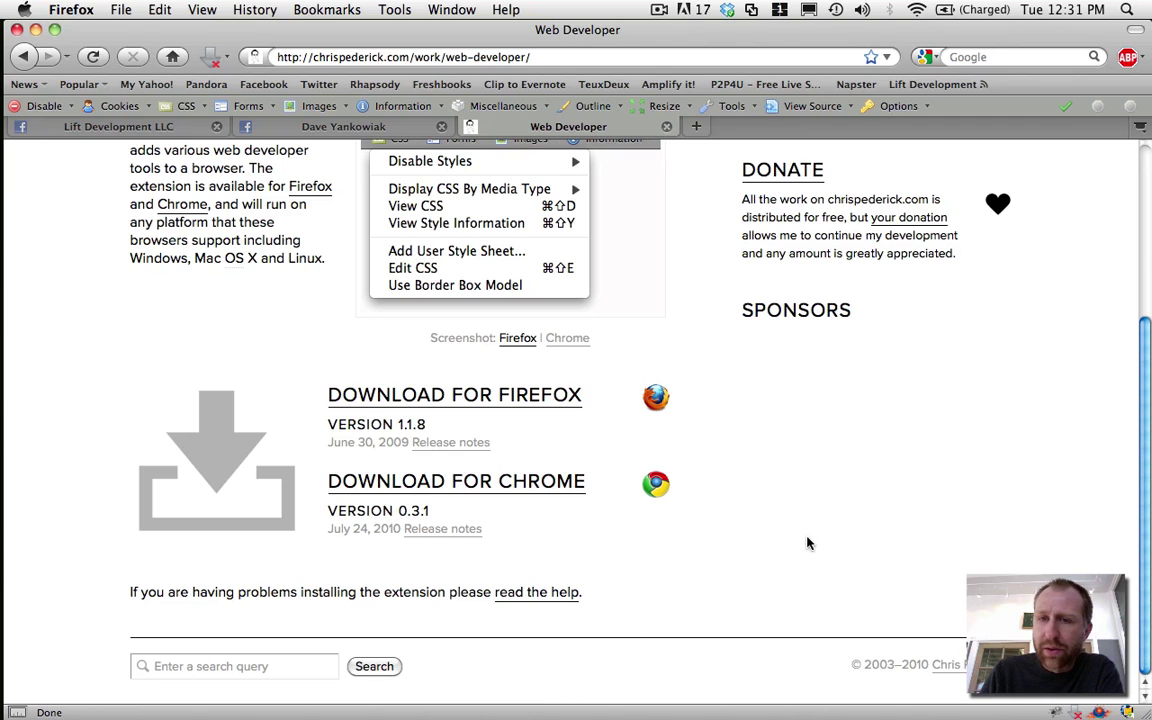
pyautogui.scroll(5, 807, 540)
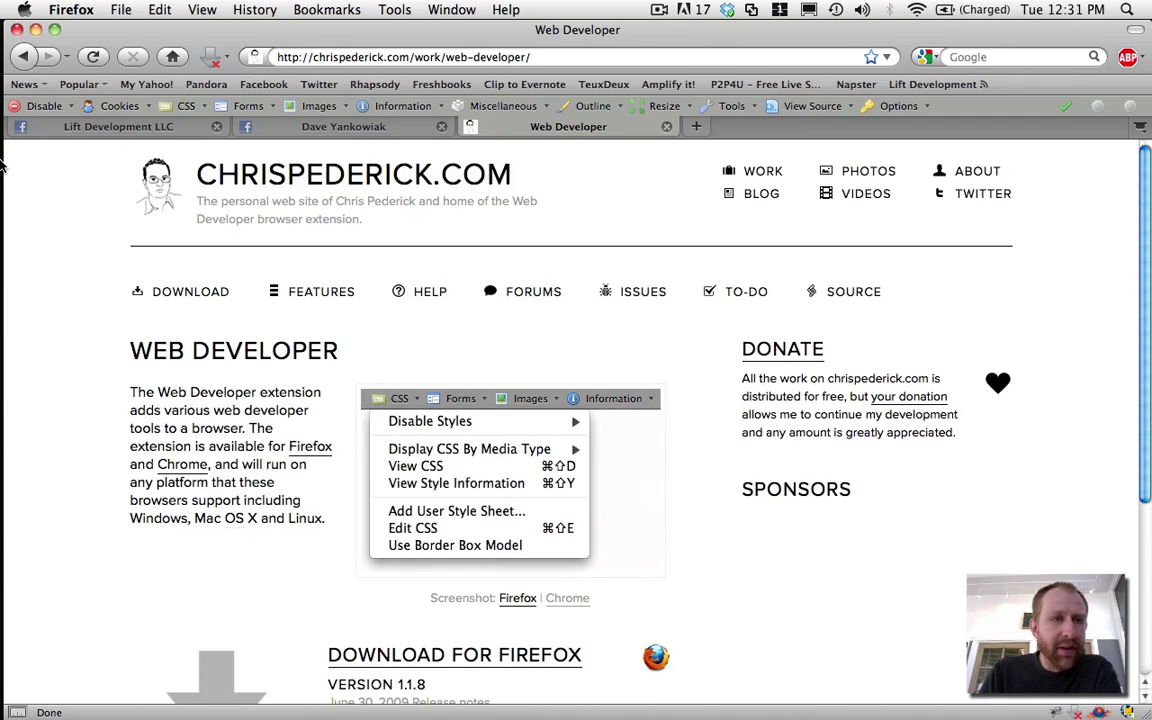
# - Return to the Lift Development LLC Facebook page tab
pyautogui.click(77, 129)
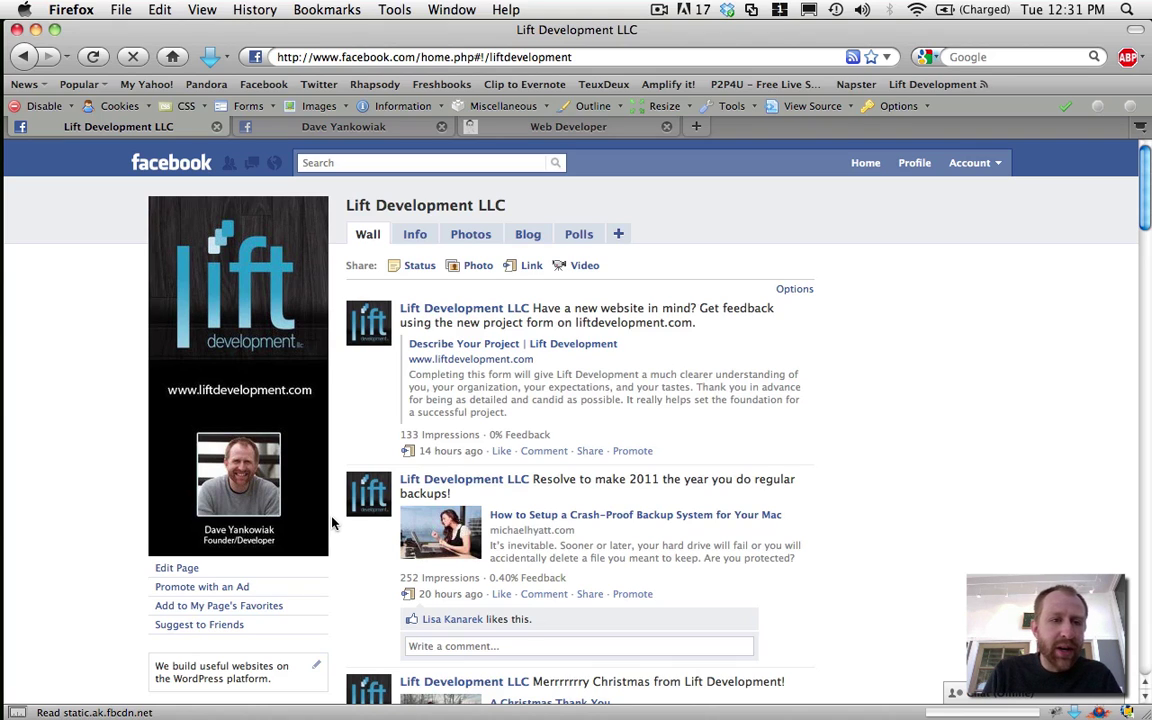
# - Open the page's Profile Pictures album and select the numeric page ID at the end of its URL
pyautogui.click(195, 292)
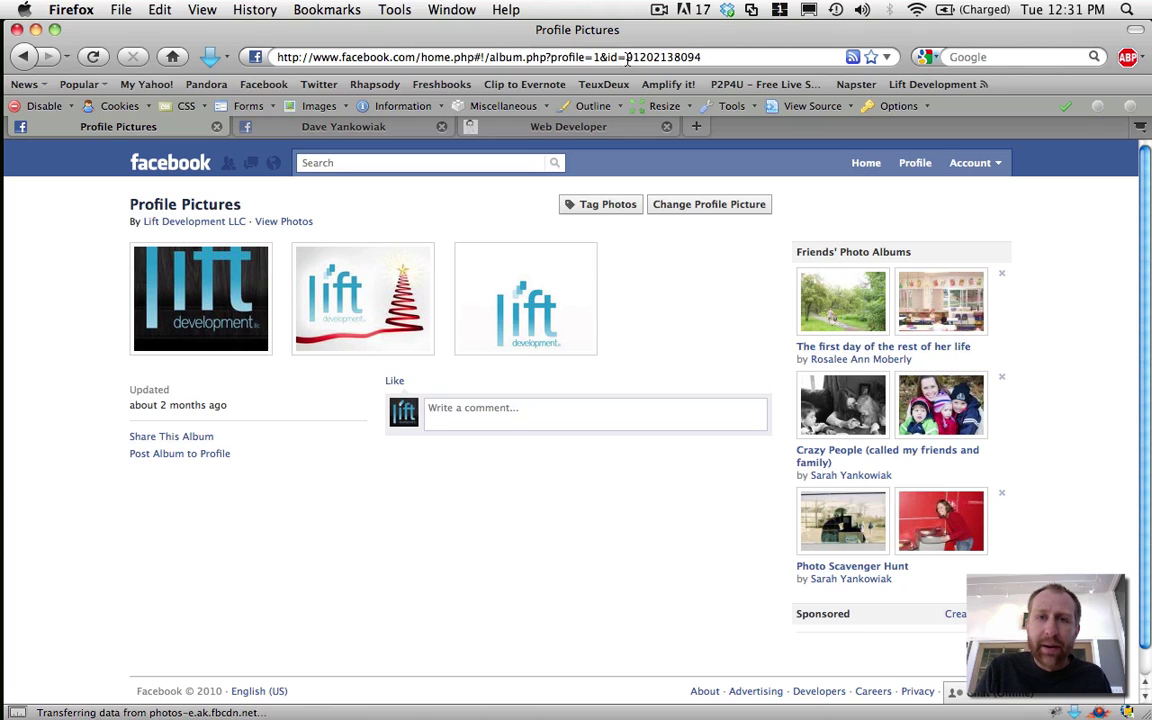
pyautogui.click(627, 57)
pyautogui.moveTo(627, 57); pyautogui.dragTo(709, 56)
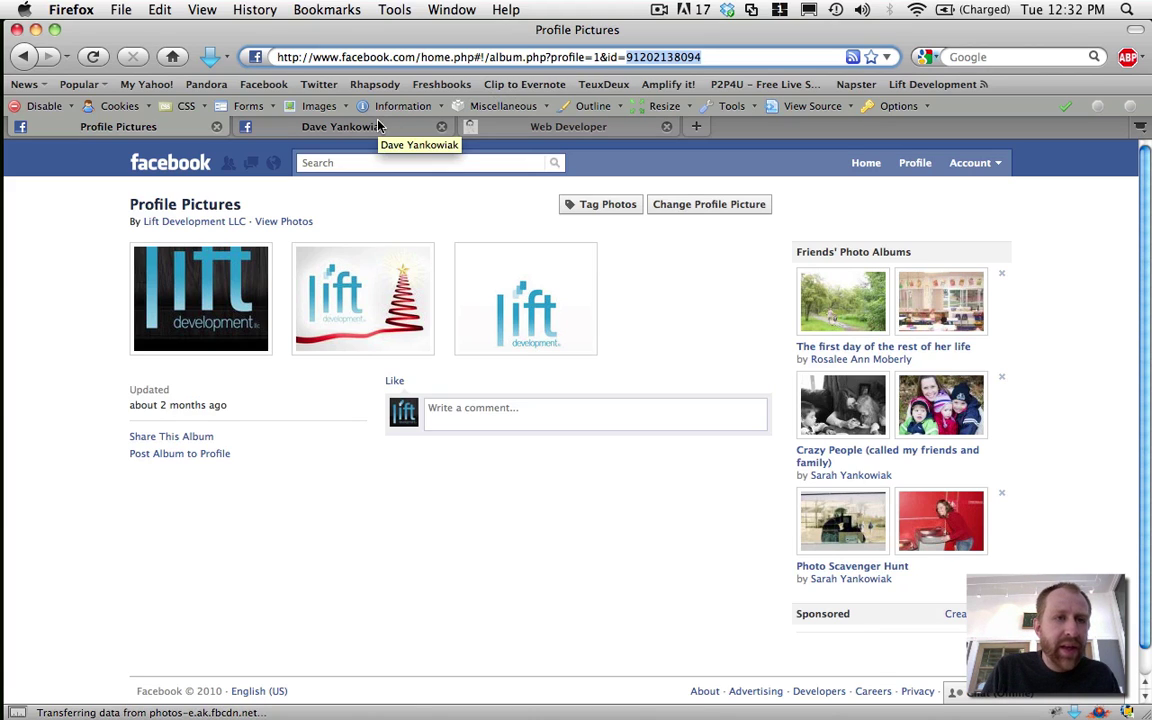
# - On the personal profile, go to Edit Profile > Education and Work and edit the Lift Development LLC employer entry
pyautogui.click(312, 141)
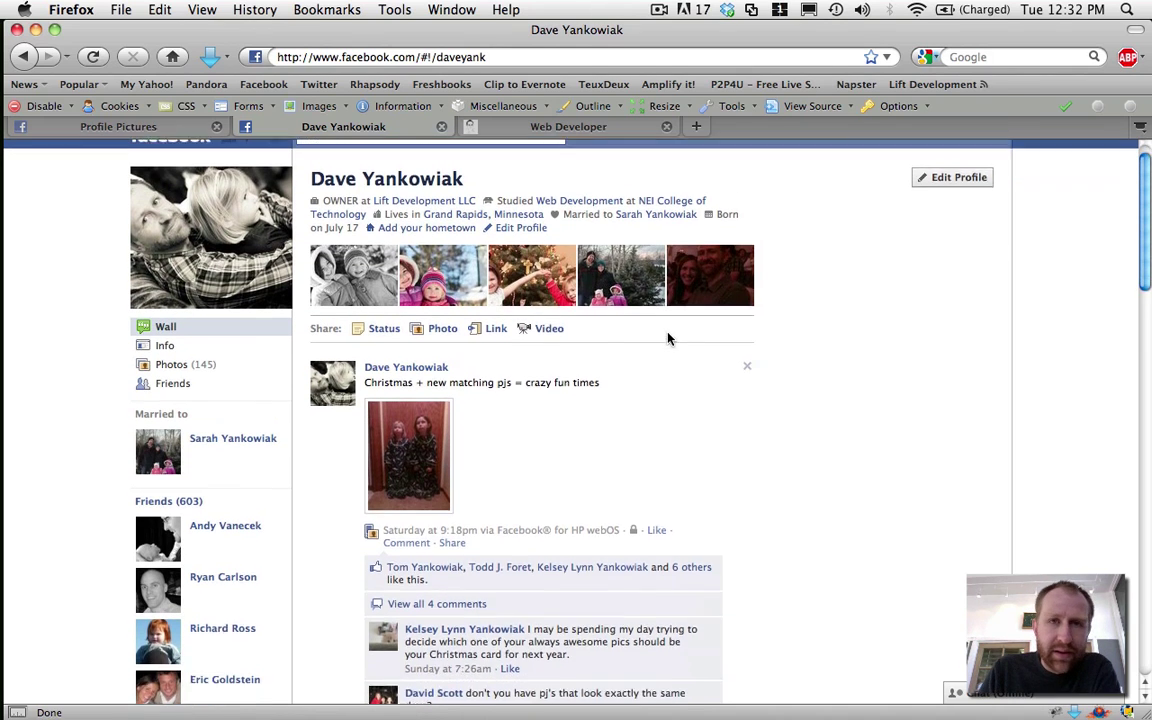
pyautogui.moveTo(256, 317)
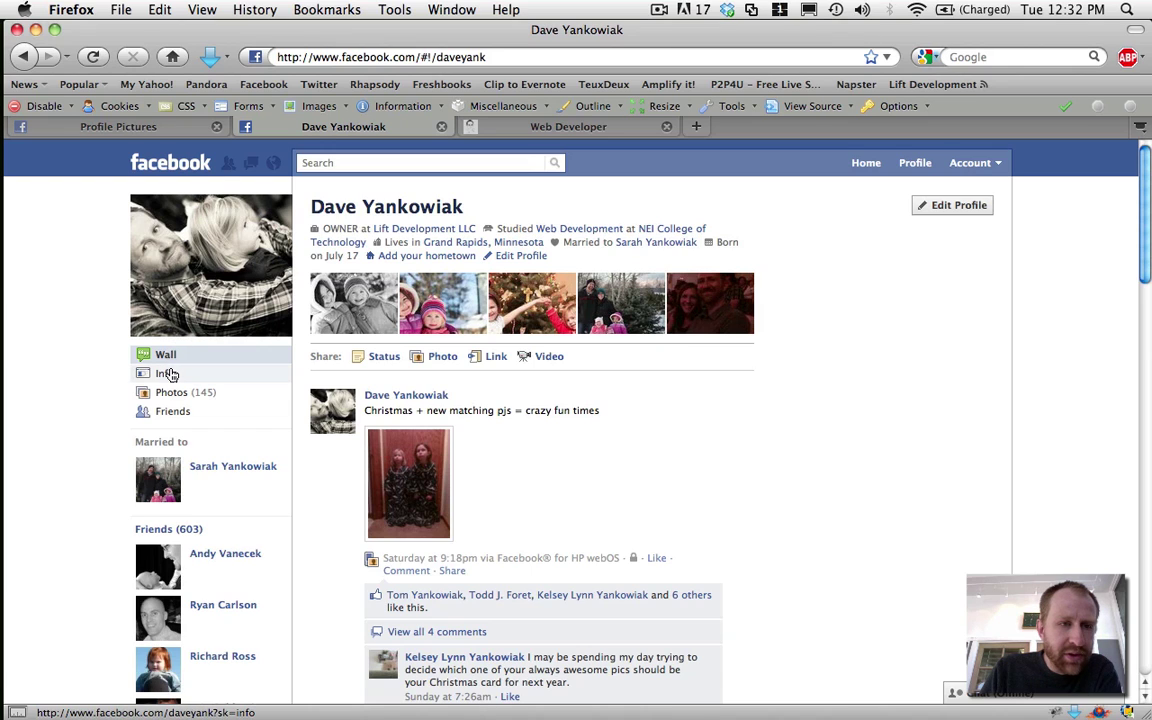
pyautogui.click(930, 210)
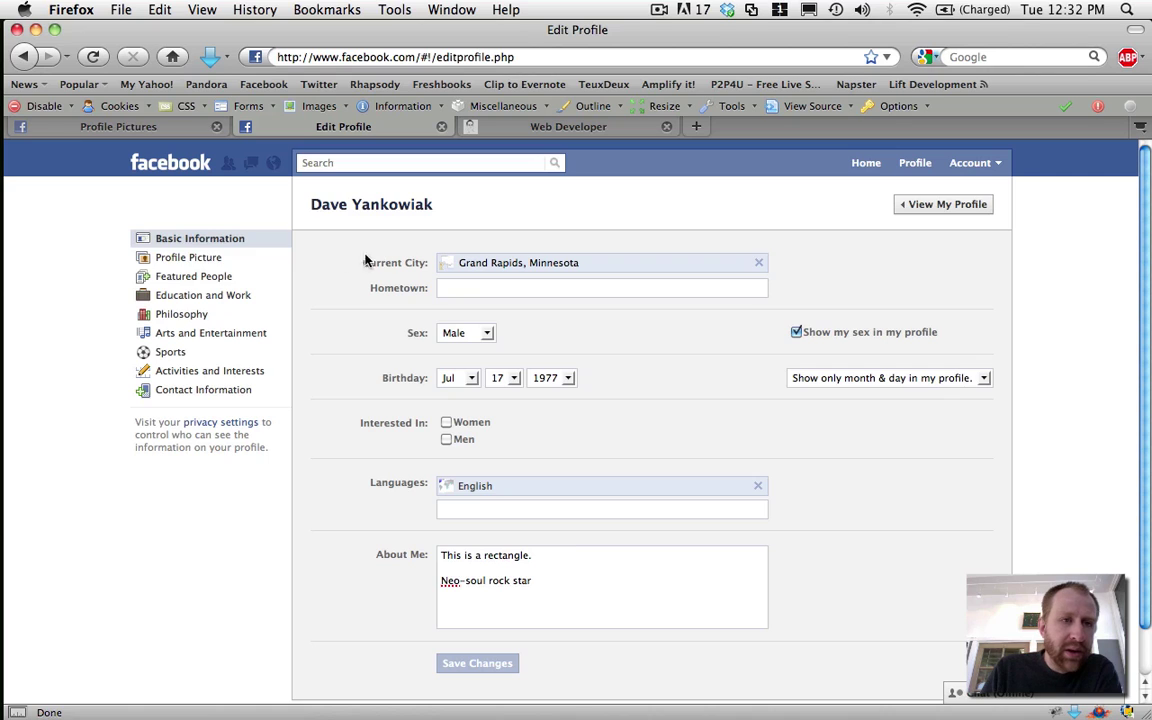
pyautogui.click(189, 299)
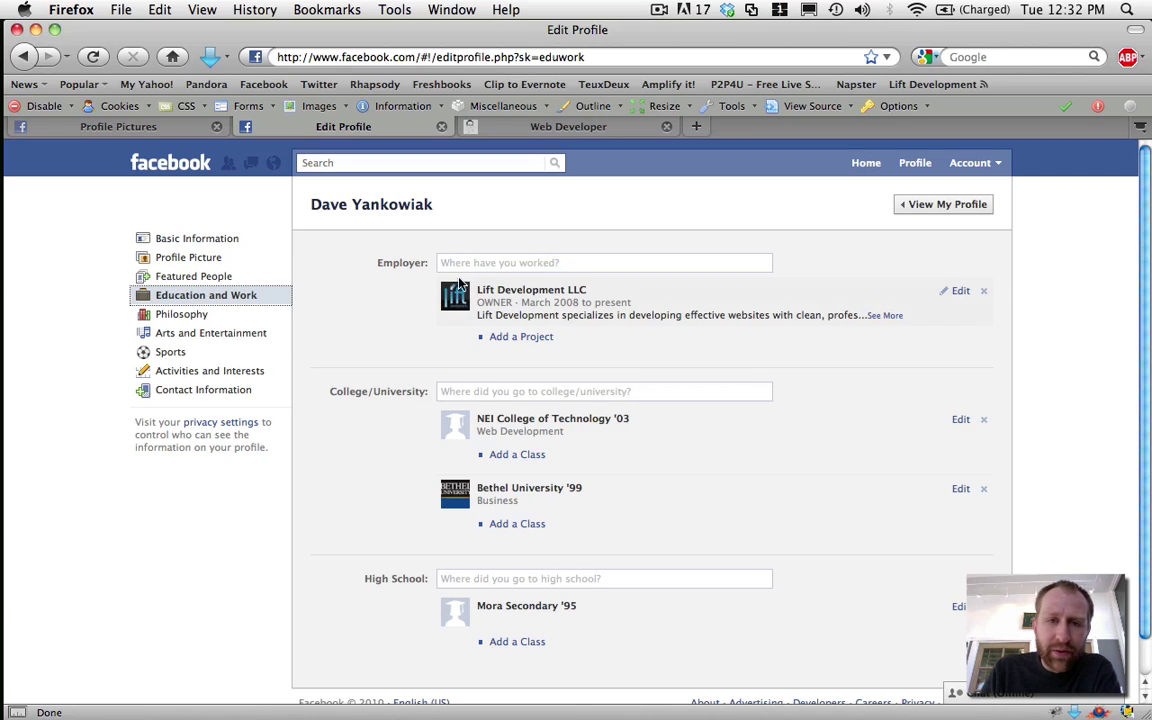
pyautogui.click(962, 292)
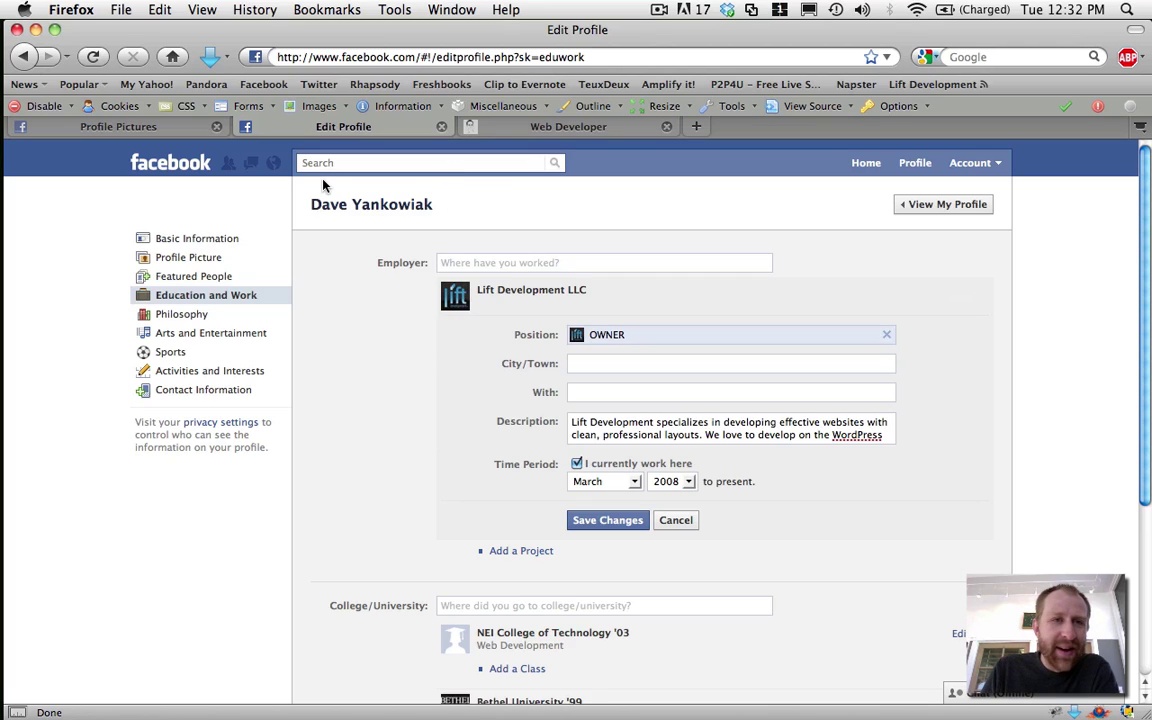
# - Turn on Web Developer's Forms > Display Form Details to reveal the hidden form fields
pyautogui.click(249, 106)
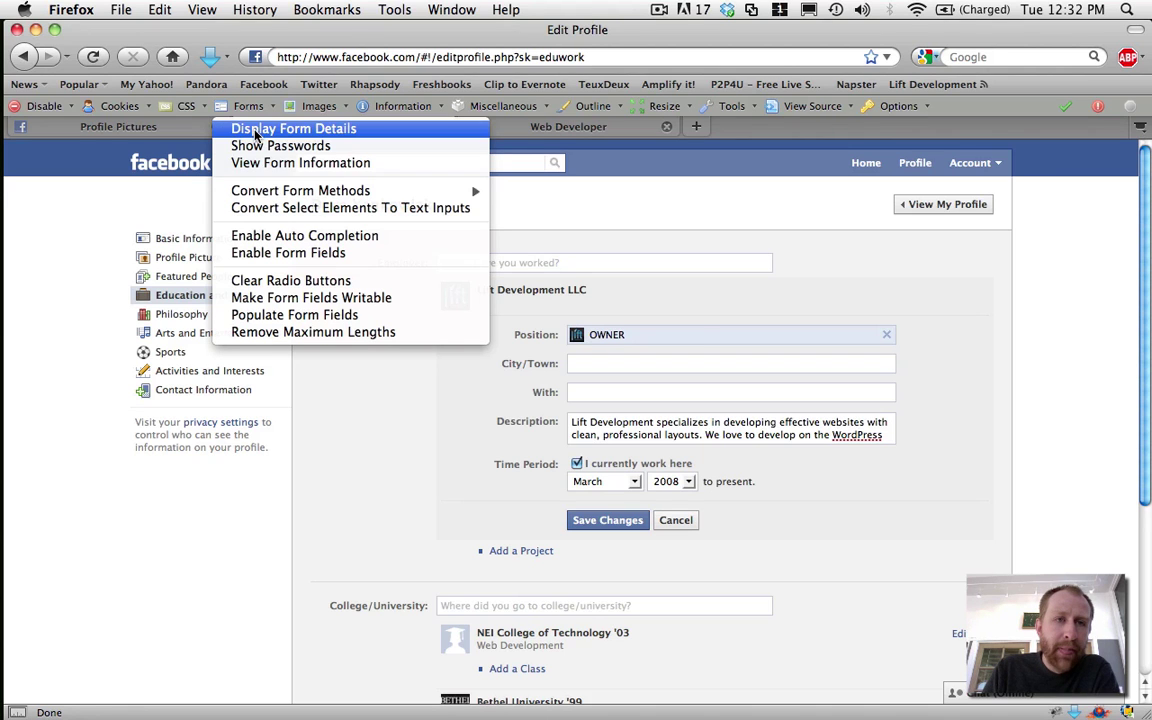
pyautogui.click(257, 134)
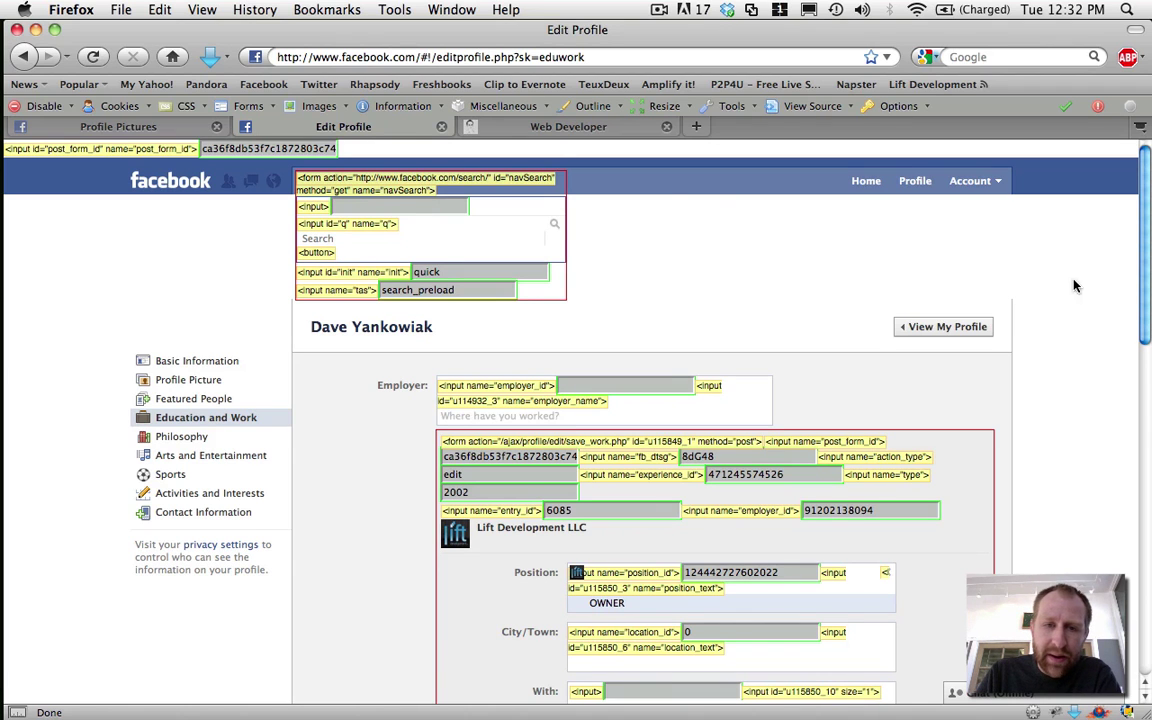
pyautogui.scroll(-3, 1124, 305)
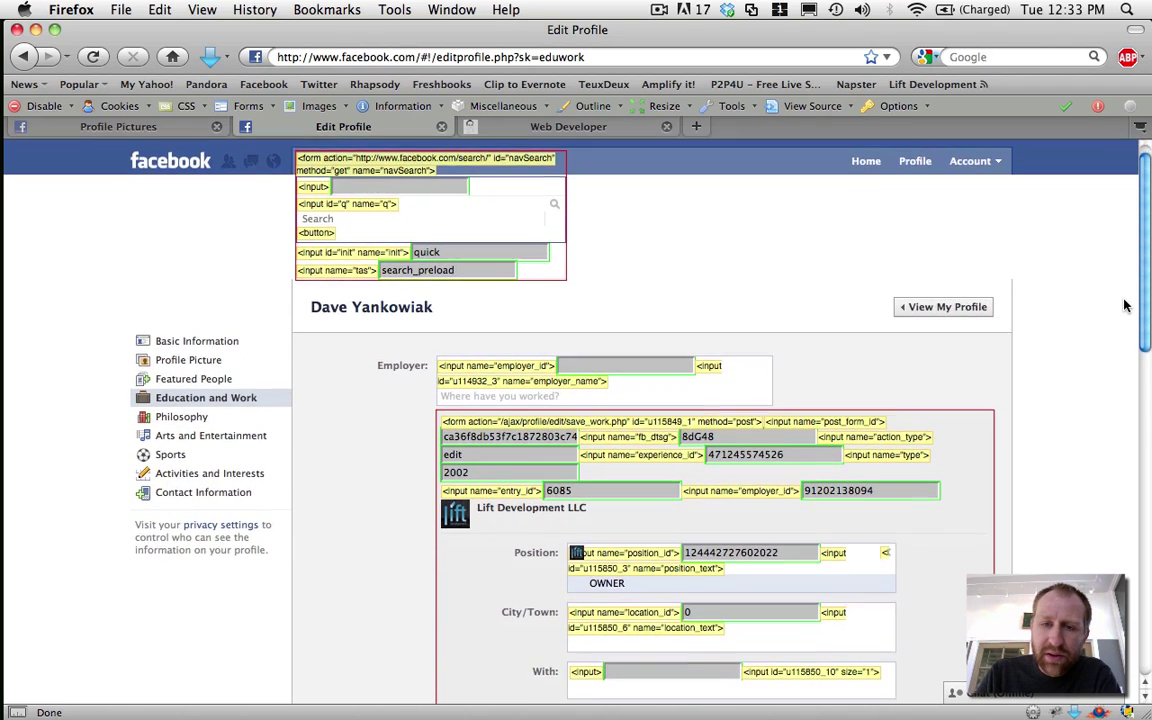
pyautogui.scroll(-5, 1124, 305)
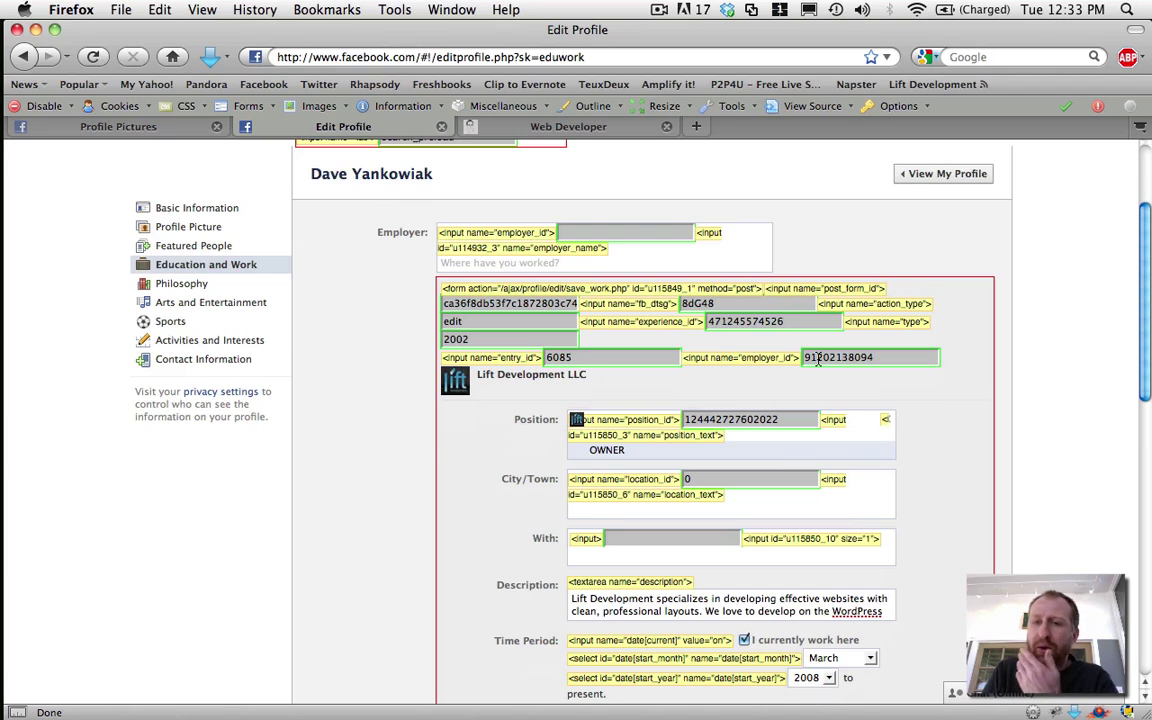
pyautogui.doubleClick(872, 357)
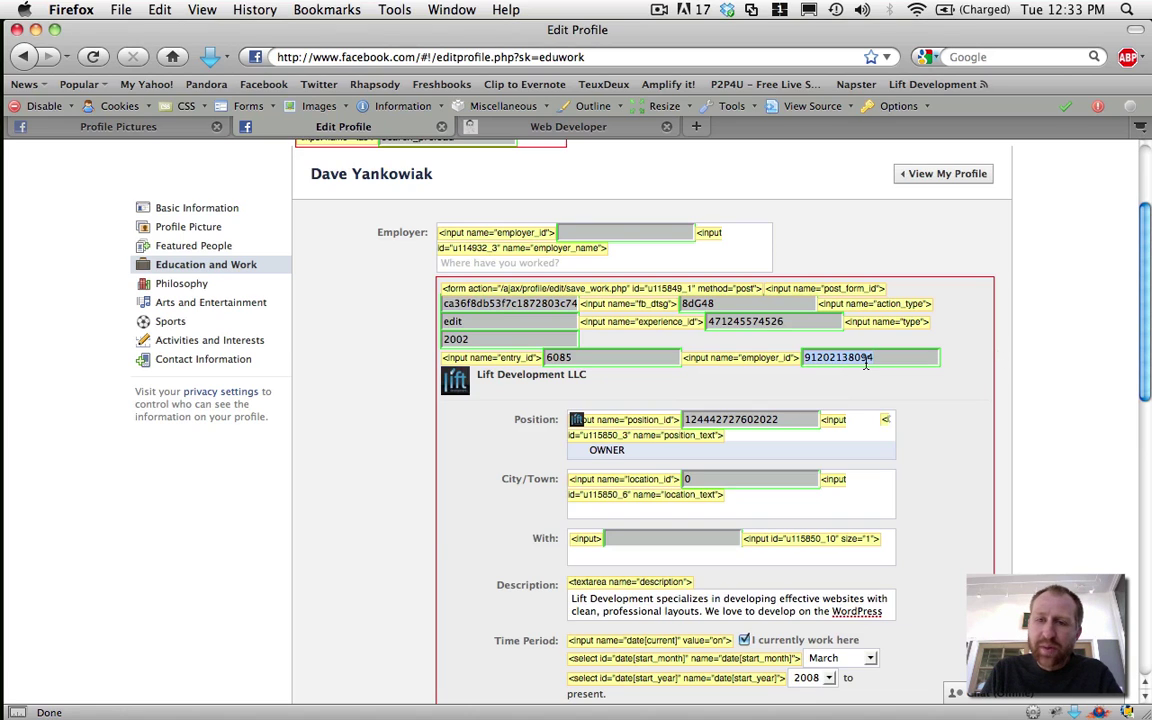
pyautogui.click(1033, 355)
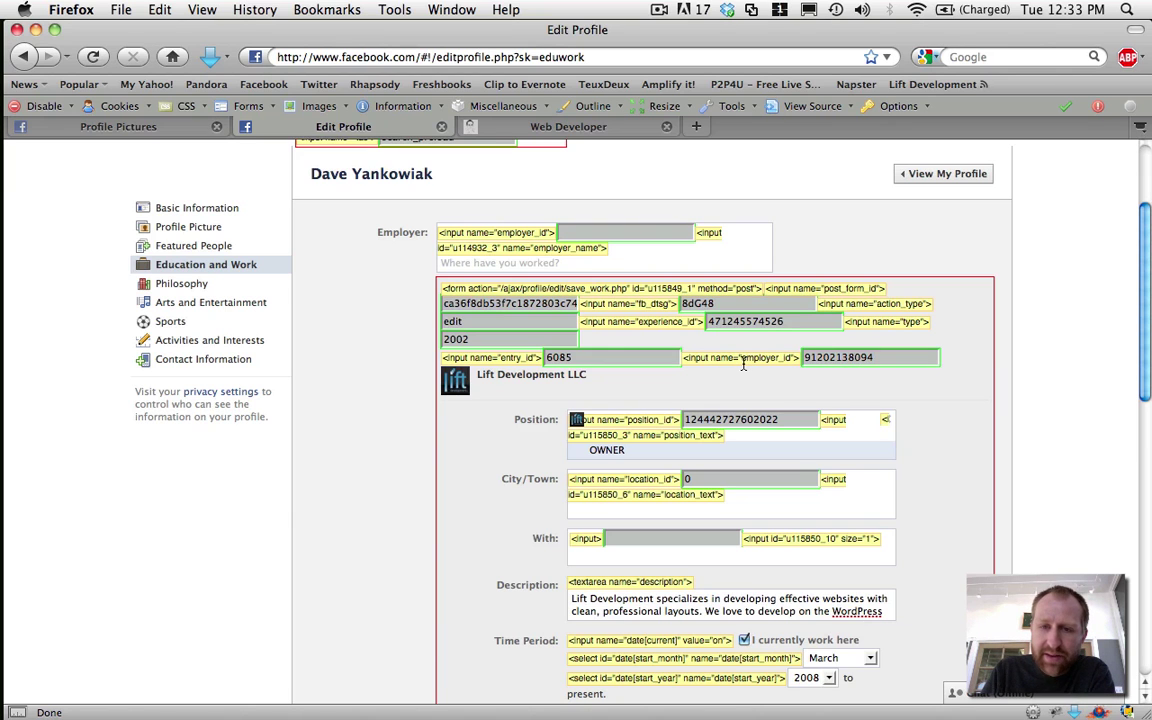
pyautogui.scroll(-4, 1013, 346)
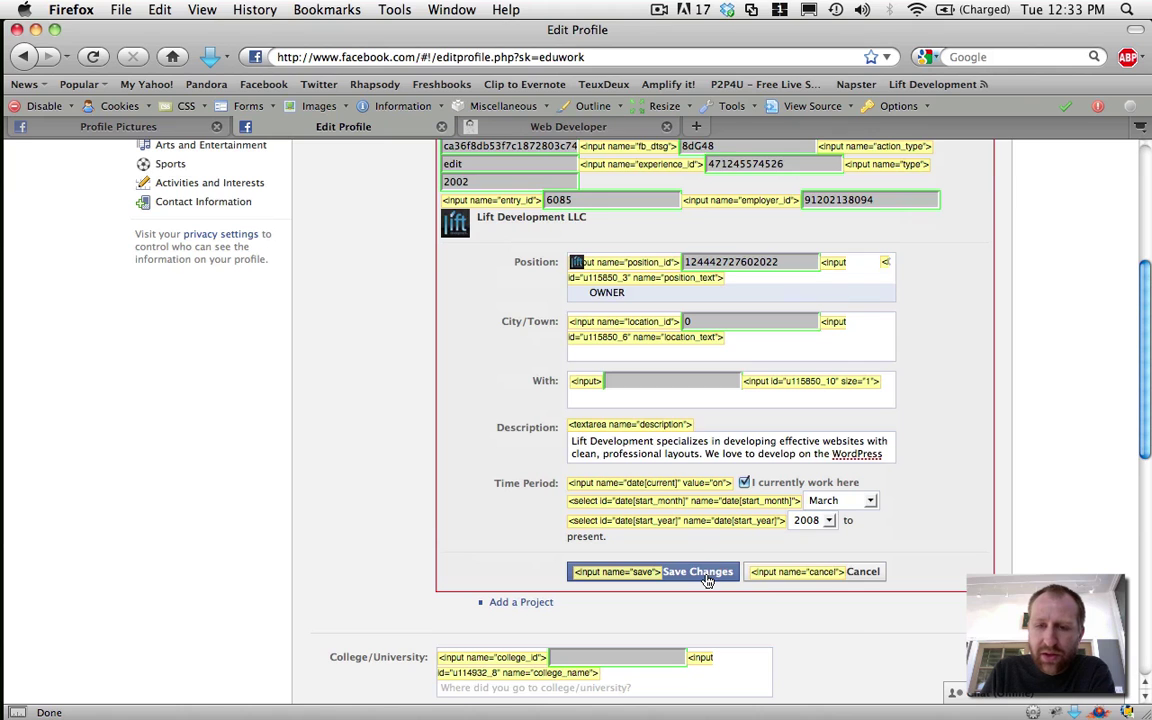
pyautogui.click(703, 572)
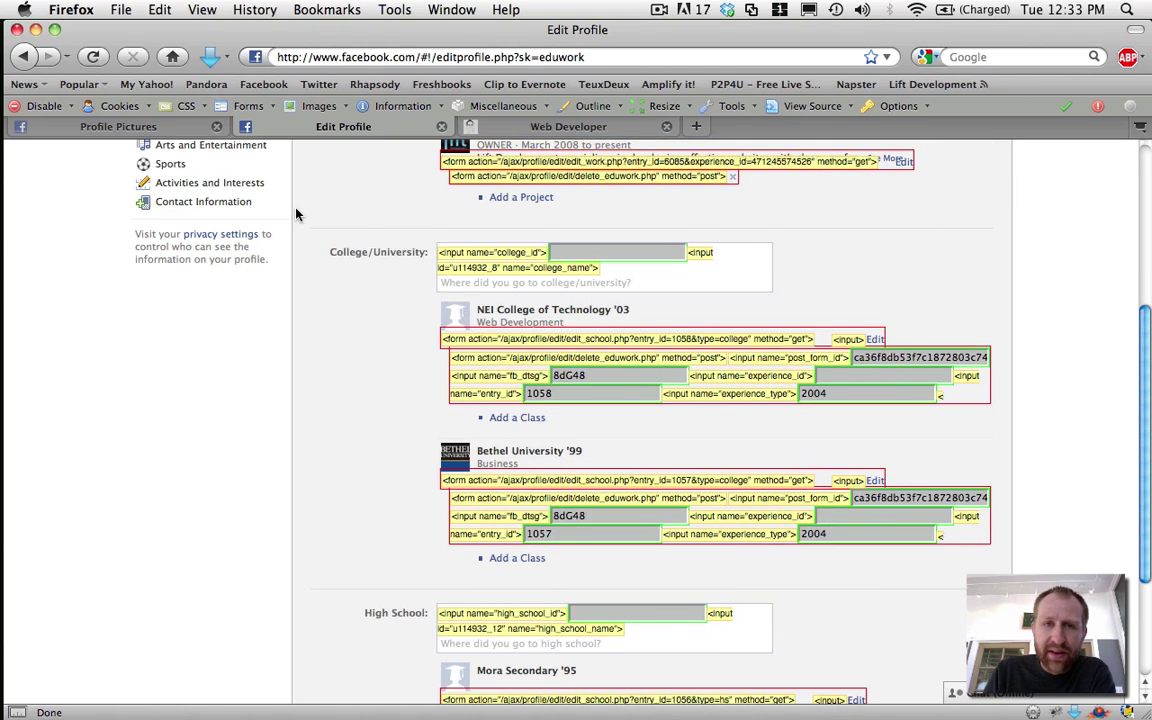
pyautogui.scroll(1, 296, 213)
pyautogui.scroll(5, 412, 250)
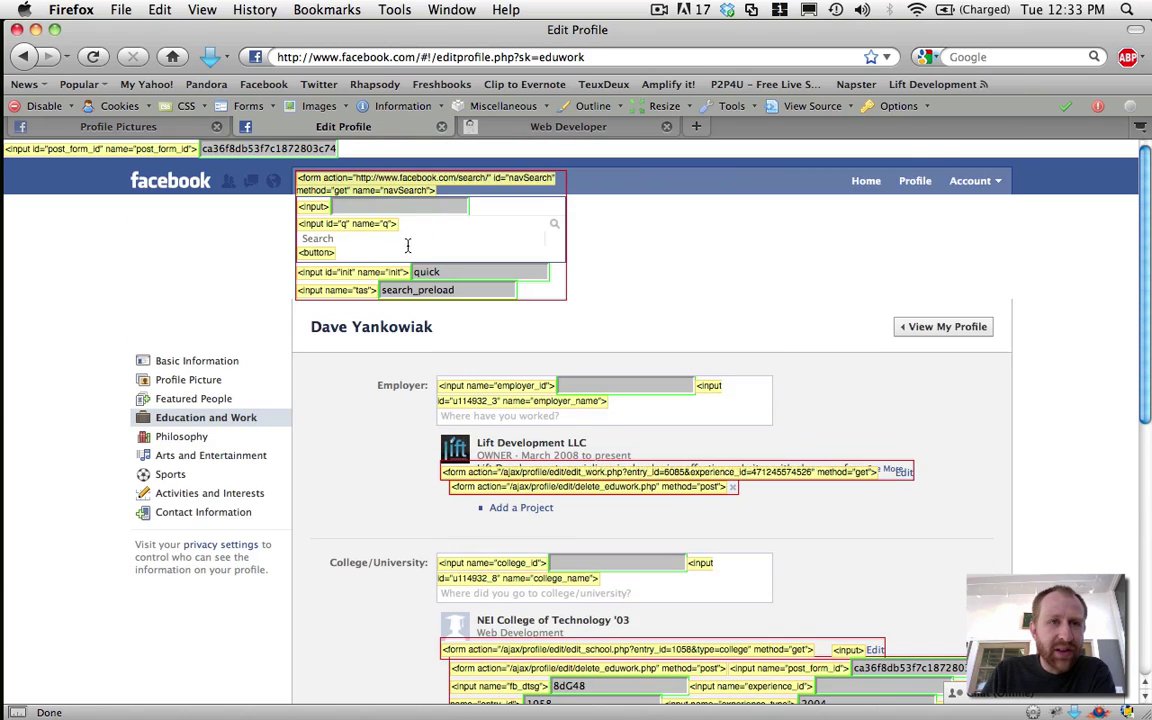
# - Turn off Display Form Details and view the profile's Info page listing Lift Development LLC as employer
pyautogui.click(248, 106)
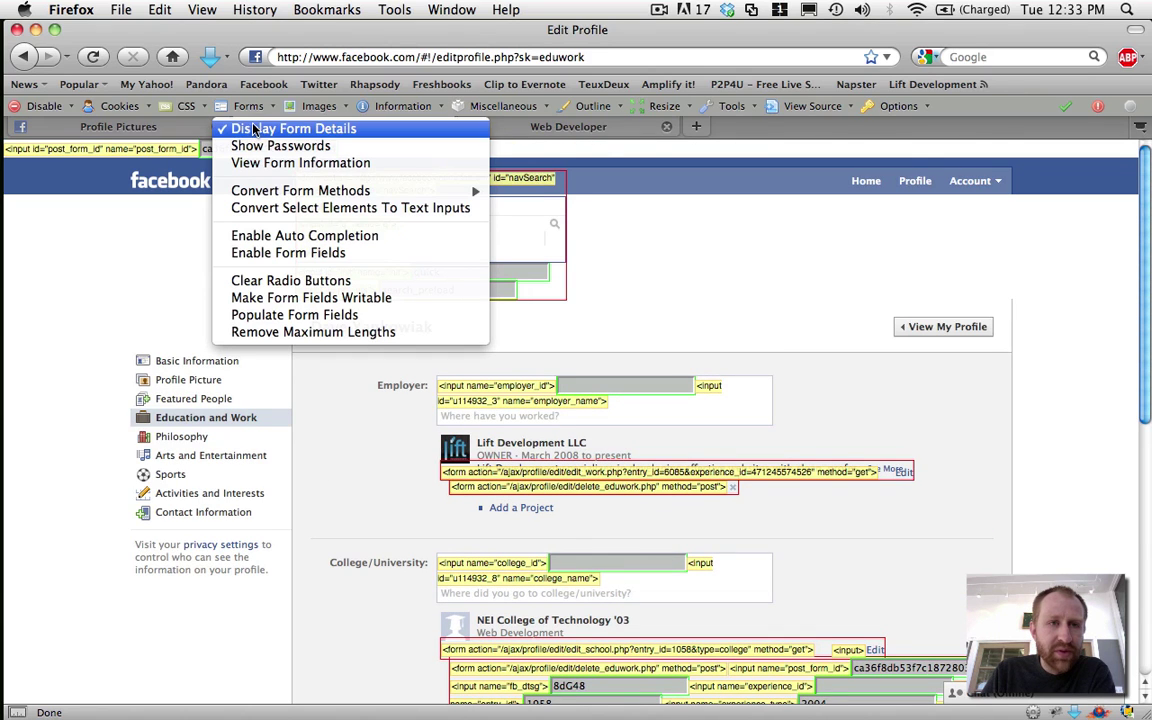
pyautogui.click(252, 128)
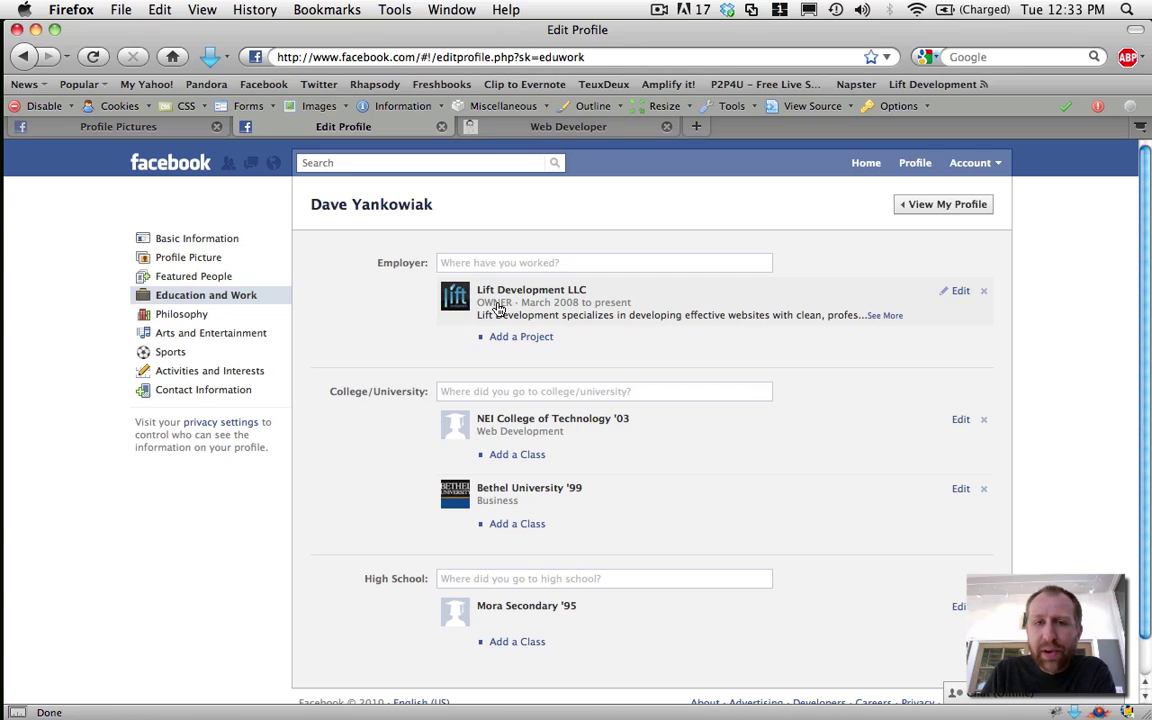
pyautogui.click(535, 297)
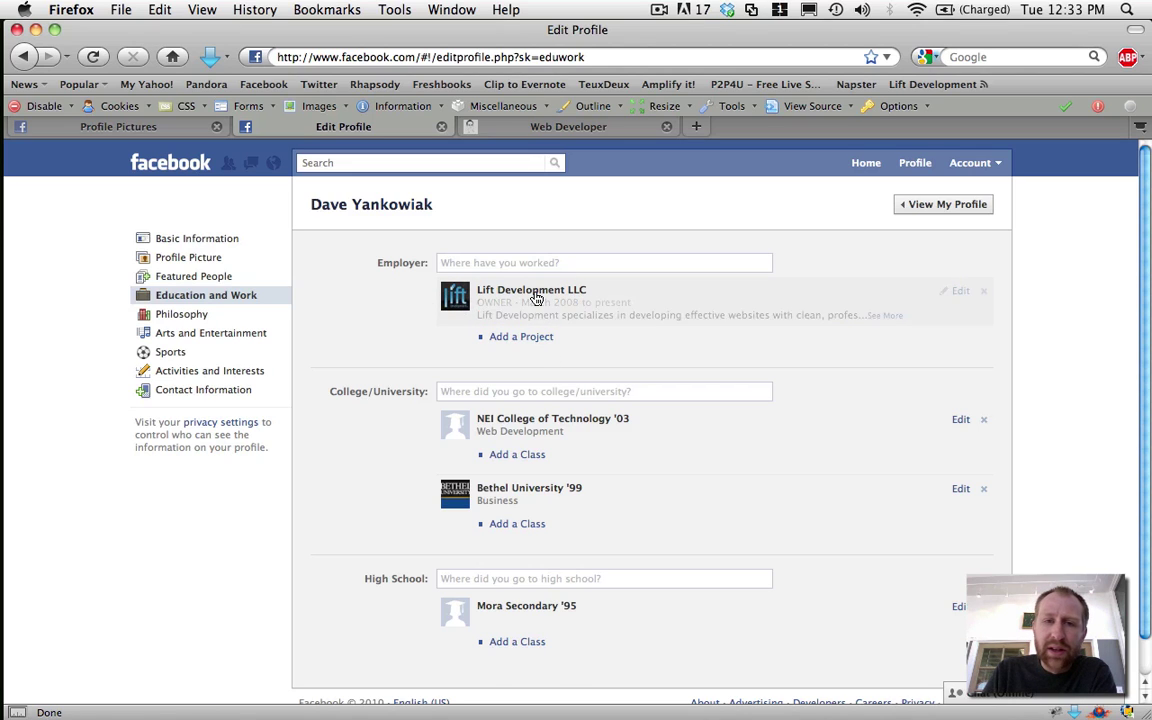
pyautogui.click(165, 241)
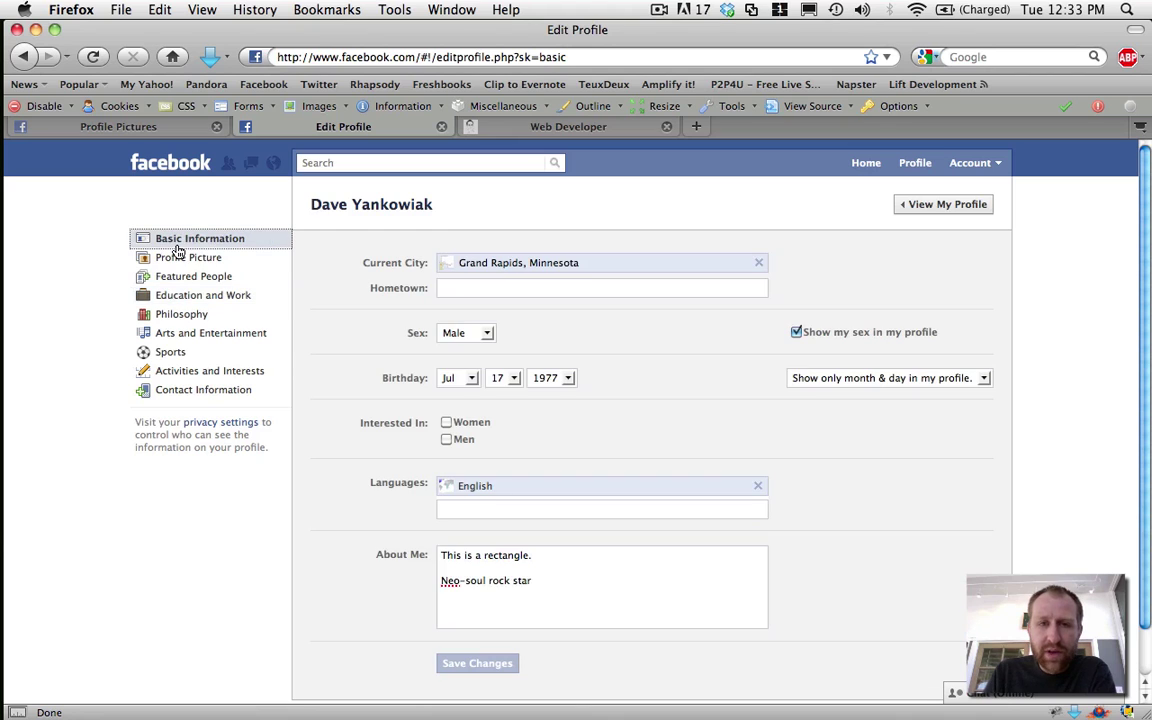
pyautogui.click(941, 214)
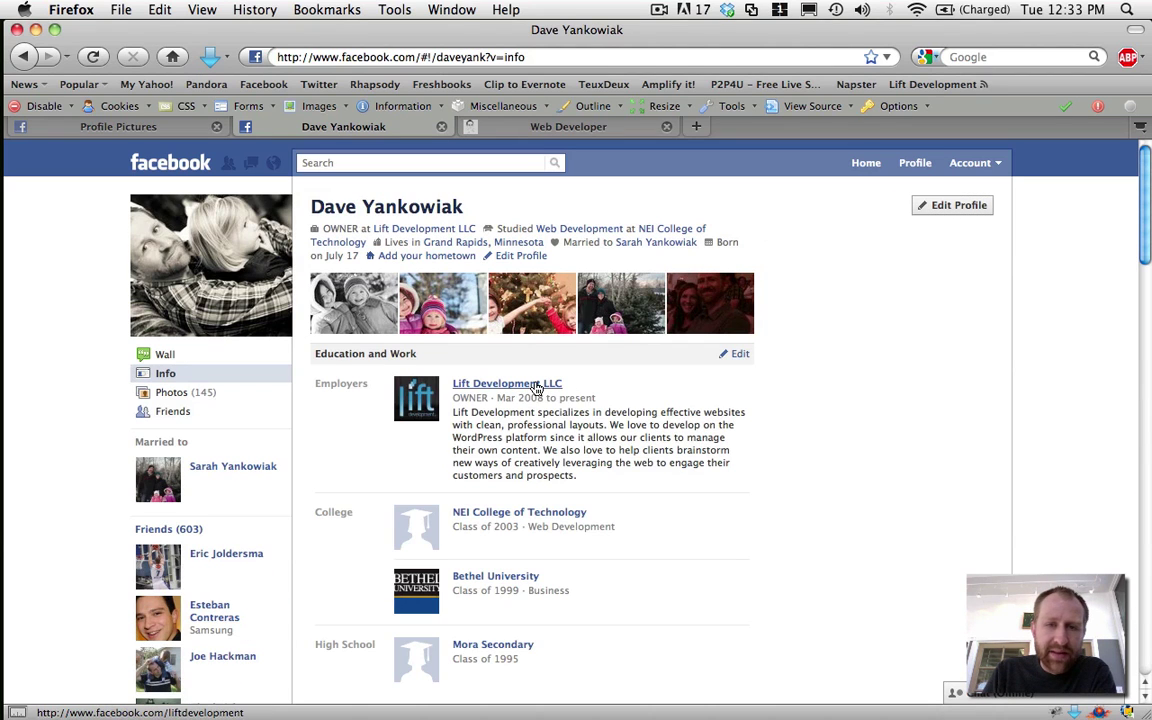
# - Follow the Lift Development LLC employer link to its page and check its Profile Pictures and Wall
pyautogui.click(537, 388)
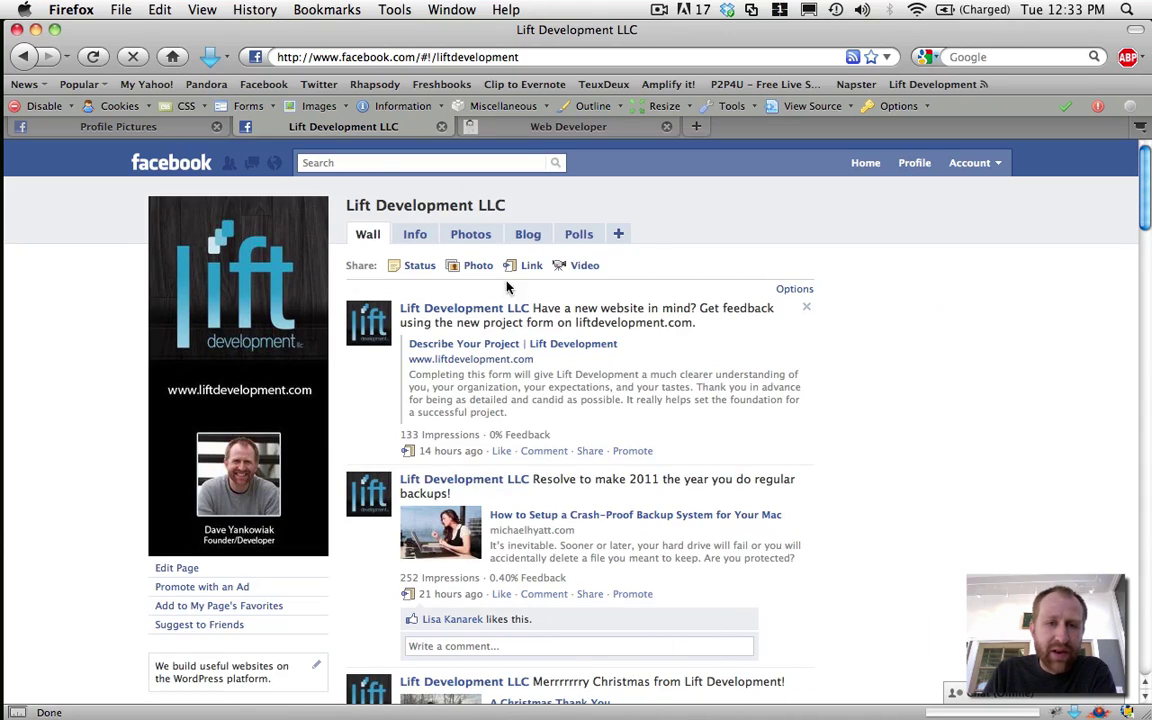
pyautogui.scroll(-5, 468, 287)
pyautogui.scroll(-5, 468, 287)
pyautogui.scroll(10, 468, 287)
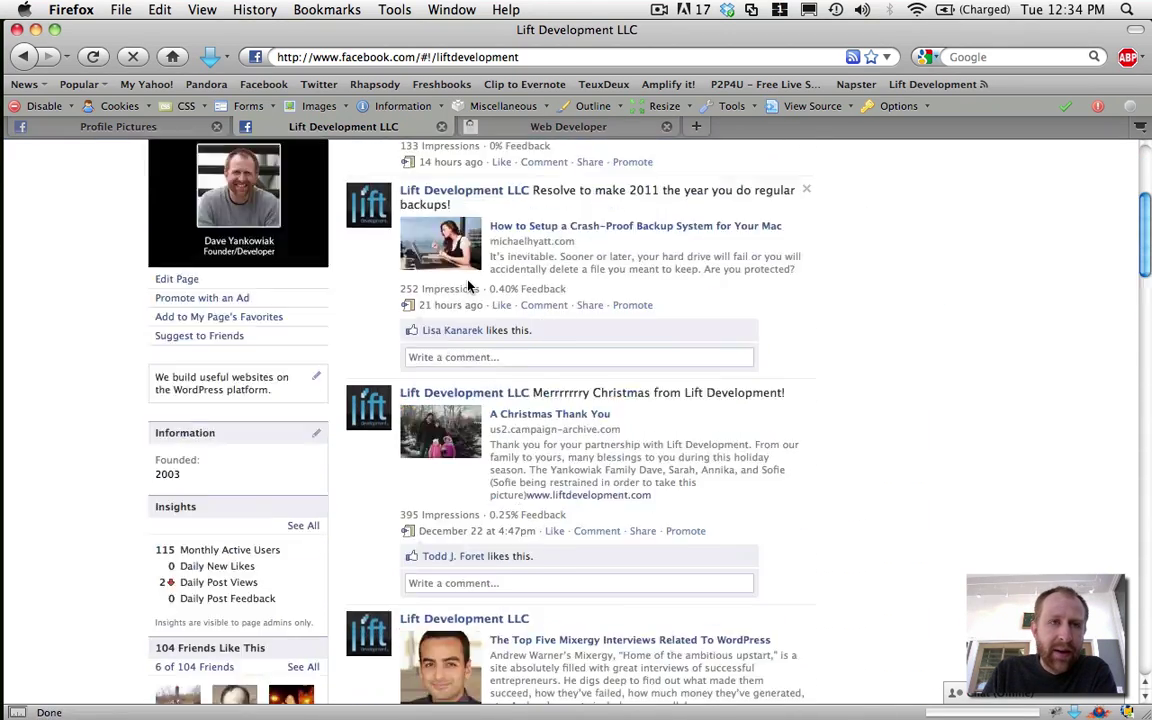
pyautogui.click(117, 128)
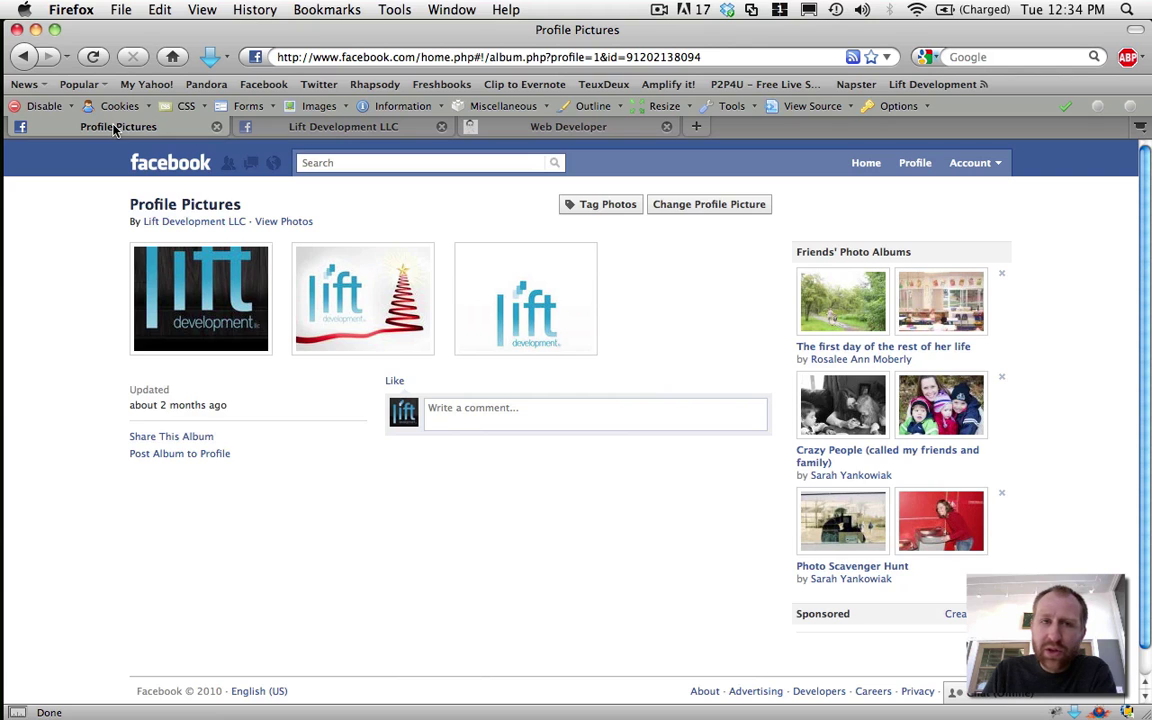
pyautogui.click(335, 126)
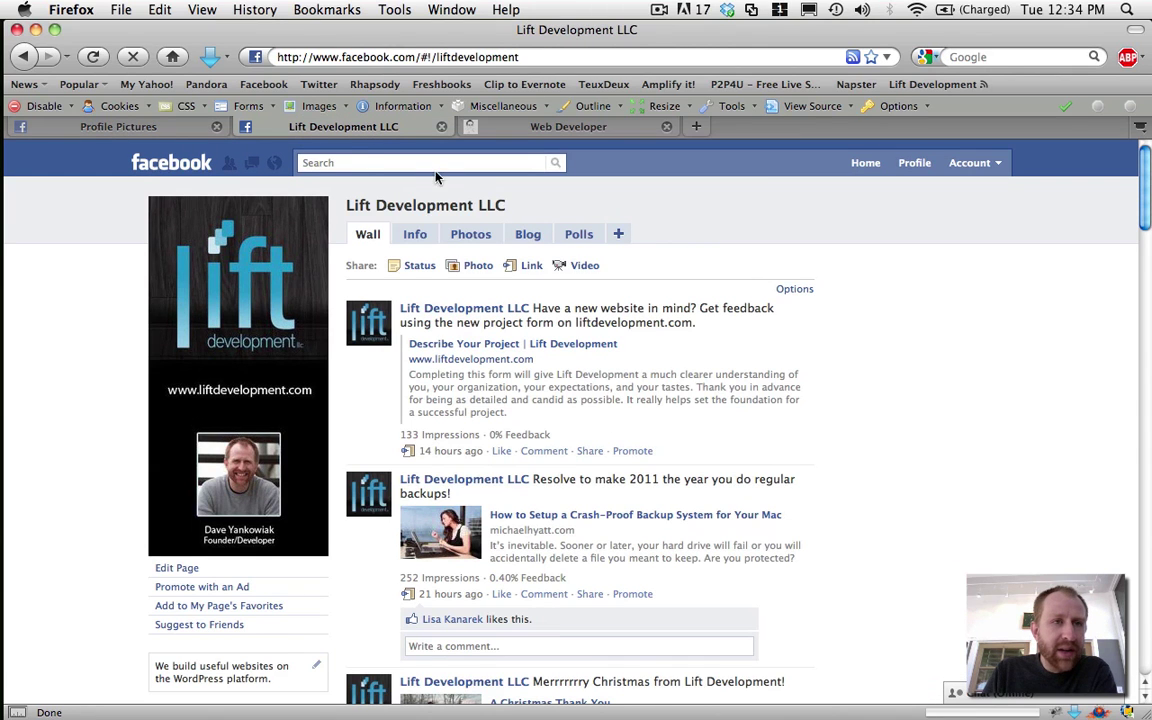
pyautogui.click(254, 107)
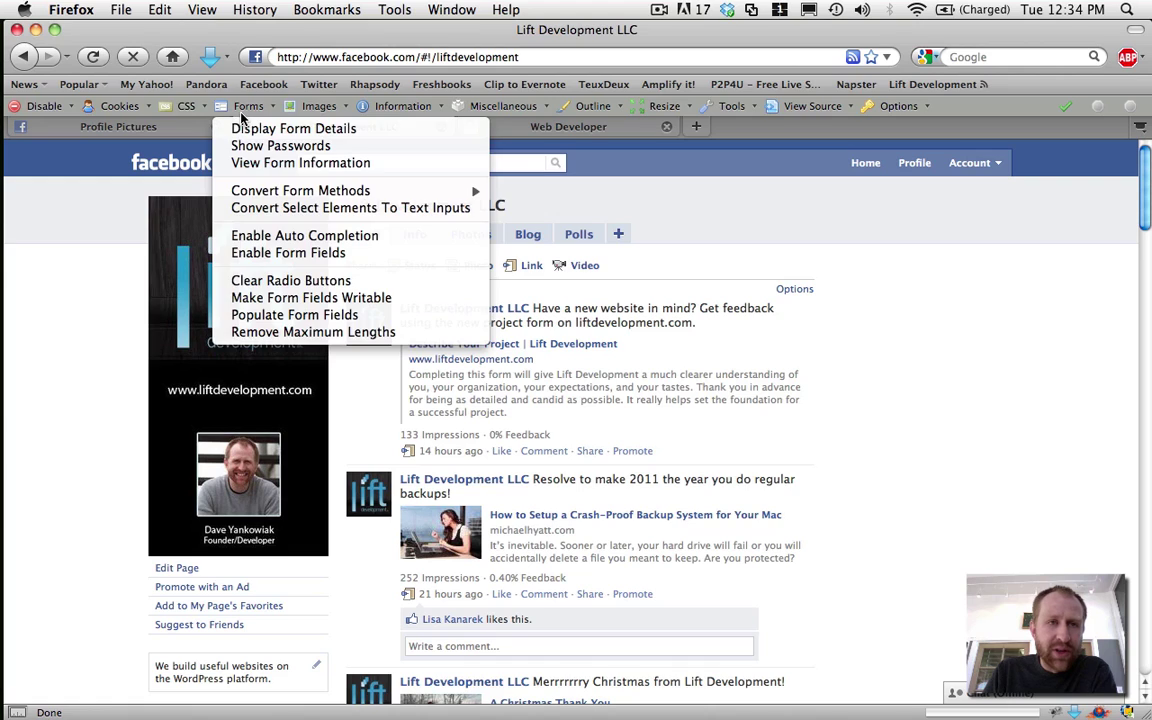
pyautogui.click(228, 106)
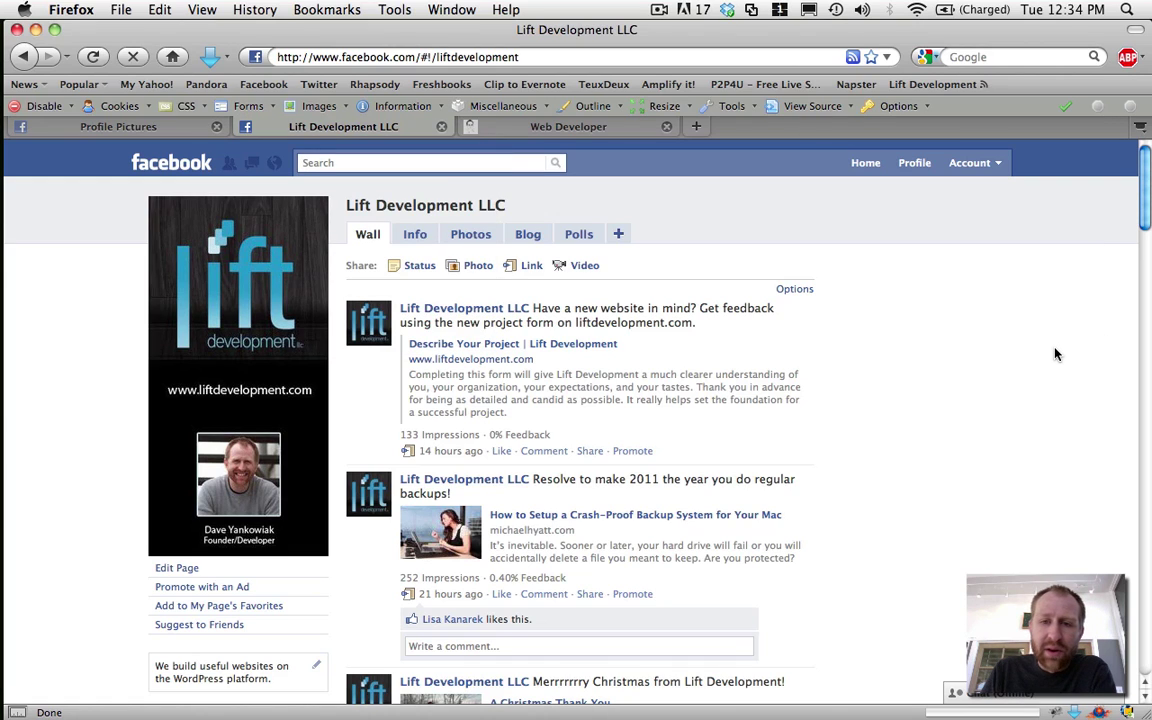